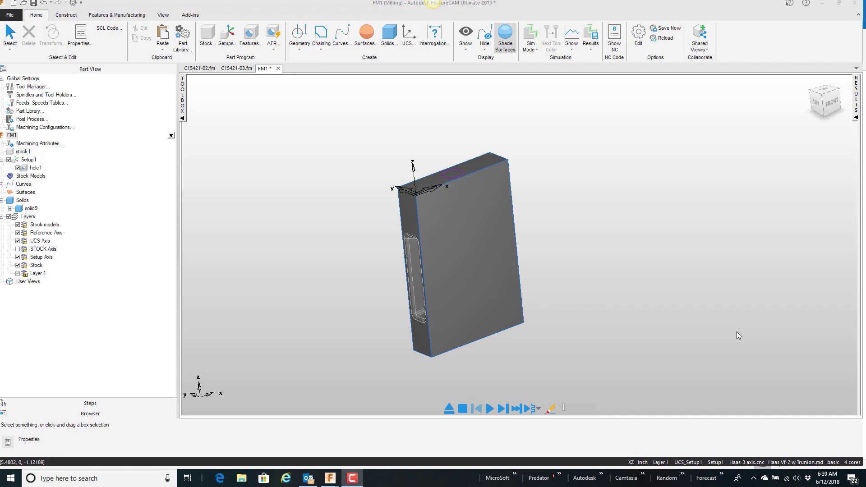
Step: Orbit the block to inspect its side pocket, then run and clear a drilling simulation
mouse_move(595, 261)
middle_mouse_down()
mouse_move(667, 251)
mouse_move(659, 251)
mouse_move(665, 239)
mouse_move(588, 263)
middle_mouse_up()
scroll(468, 278, "up", 2)
middle_click_drag(469, 278, 448, 267)
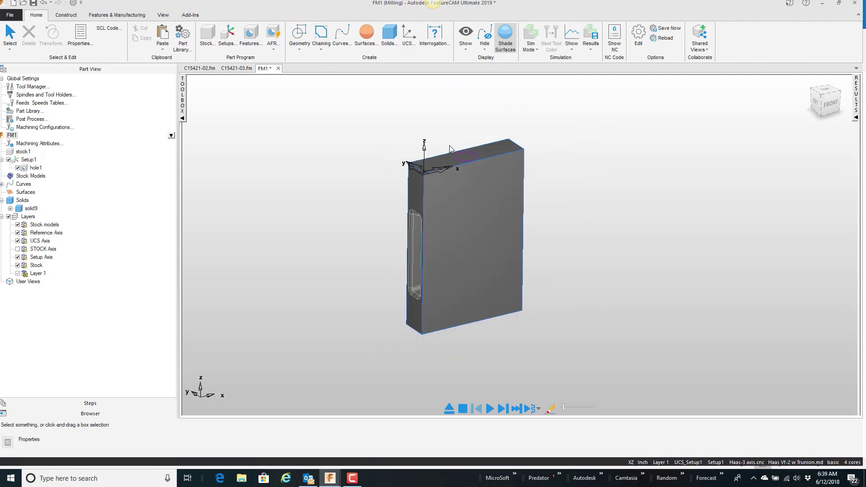
middle_click_drag(477, 158, 453, 216)
scroll(478, 174, "up", 2)
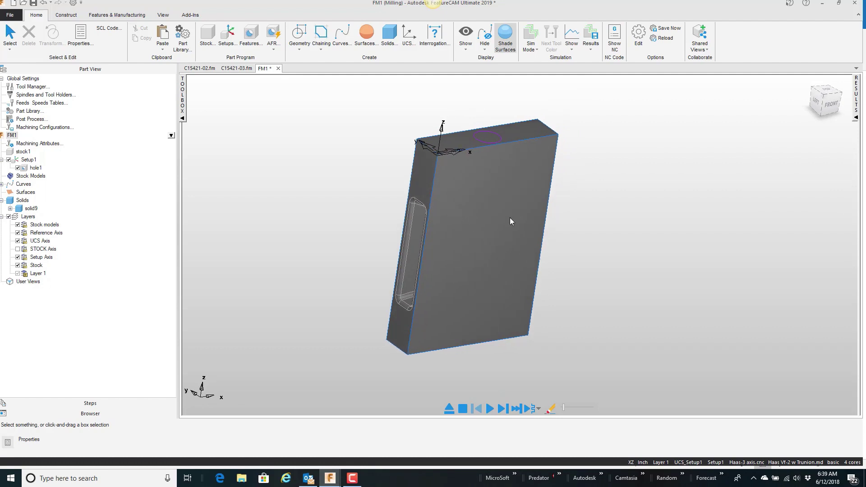
left_click(489, 408)
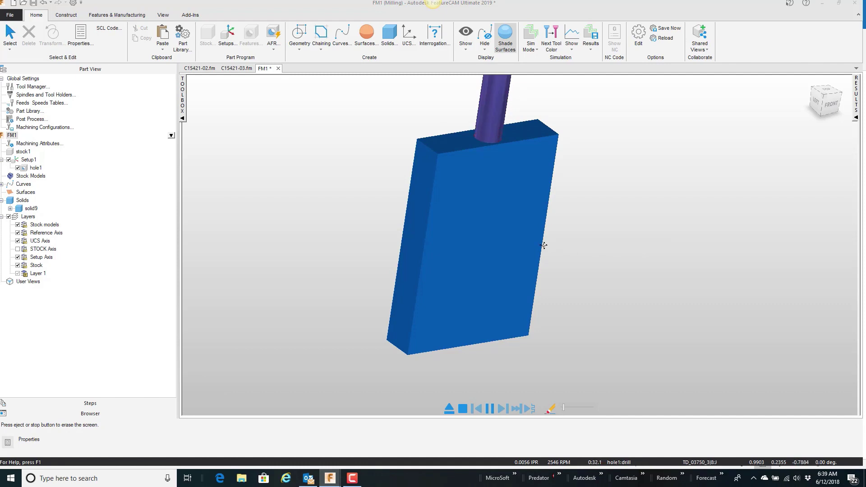
middle_click_drag(523, 245, 473, 340)
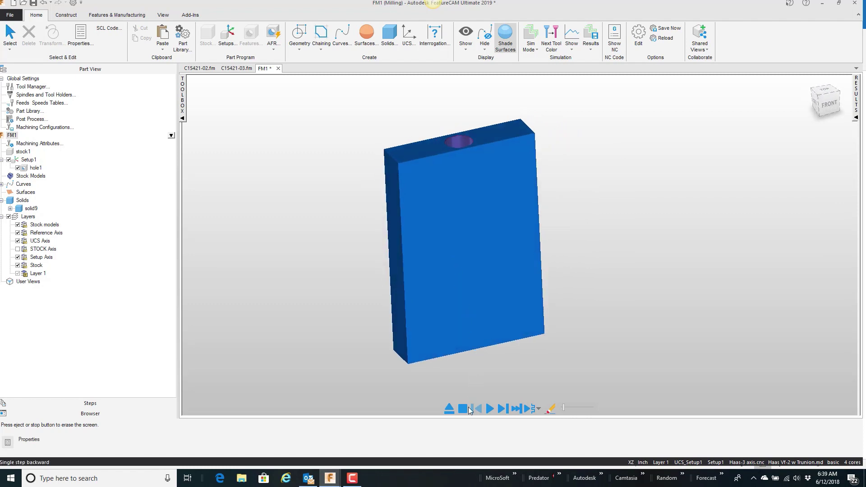
left_click(463, 410)
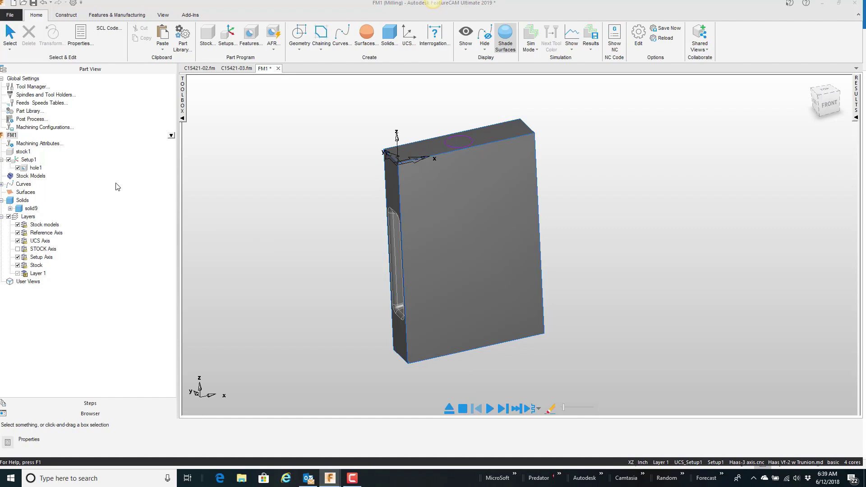
Step: Replace stock1's 0.5 × 2 × 3 block with the user-defined stock solid solid9
double_click(24, 152)
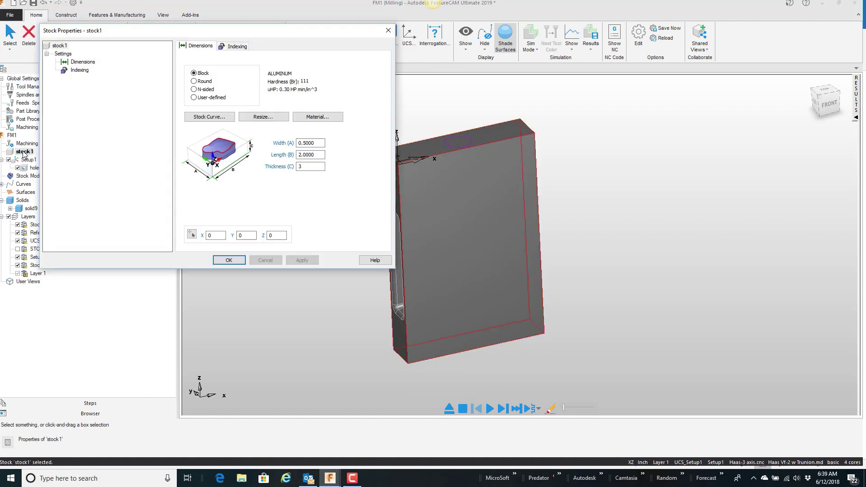
left_click(195, 98)
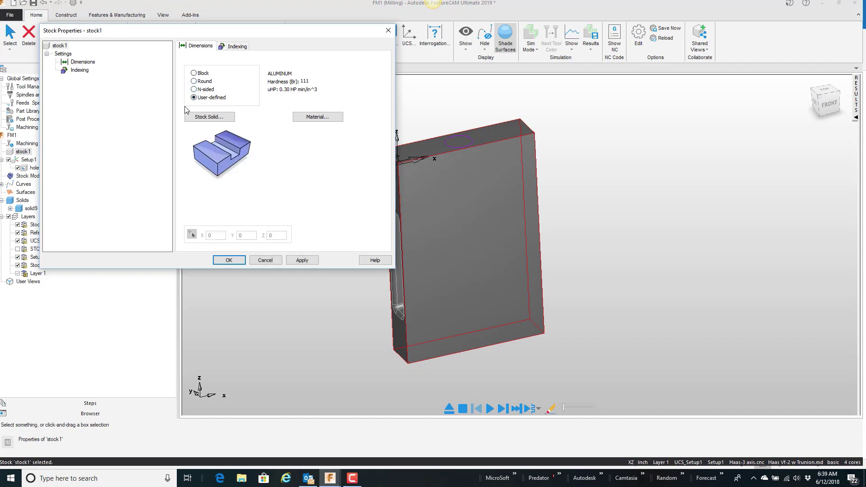
left_click(197, 117)
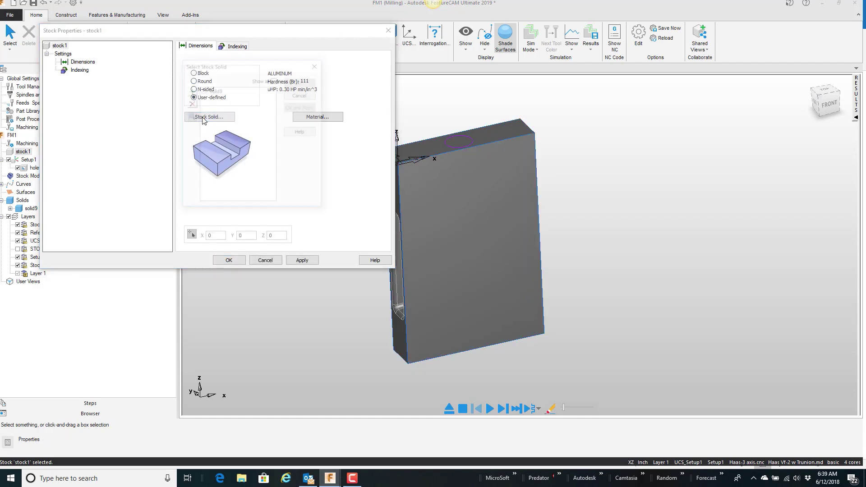
left_click(203, 90)
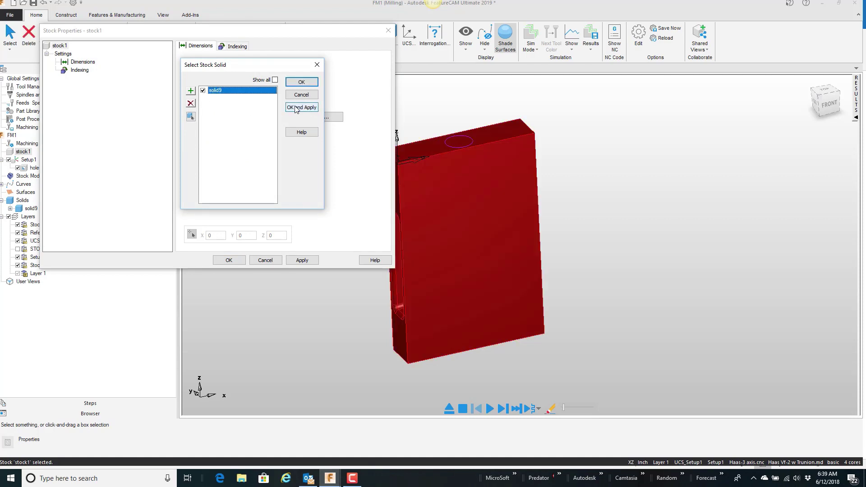
left_click(298, 107)
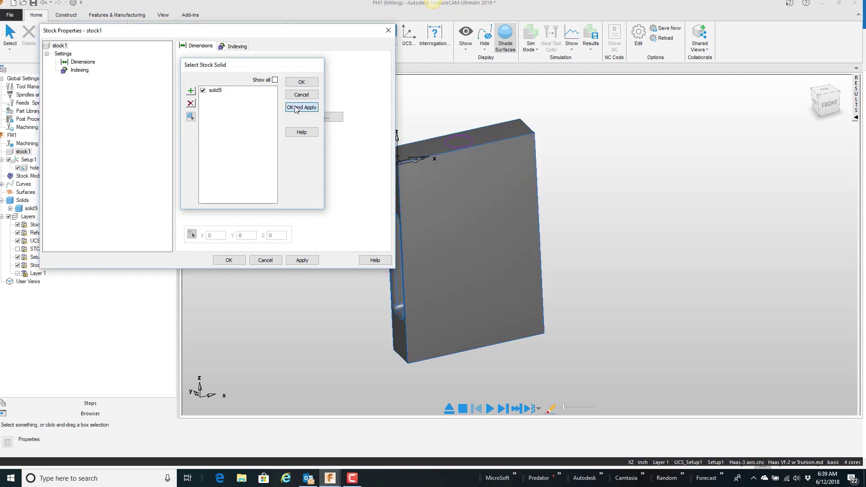
left_click(230, 259)
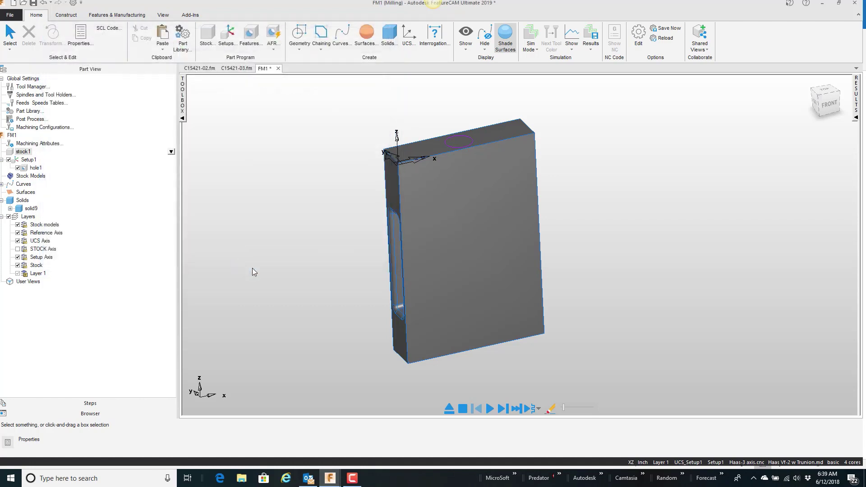
left_click(489, 409)
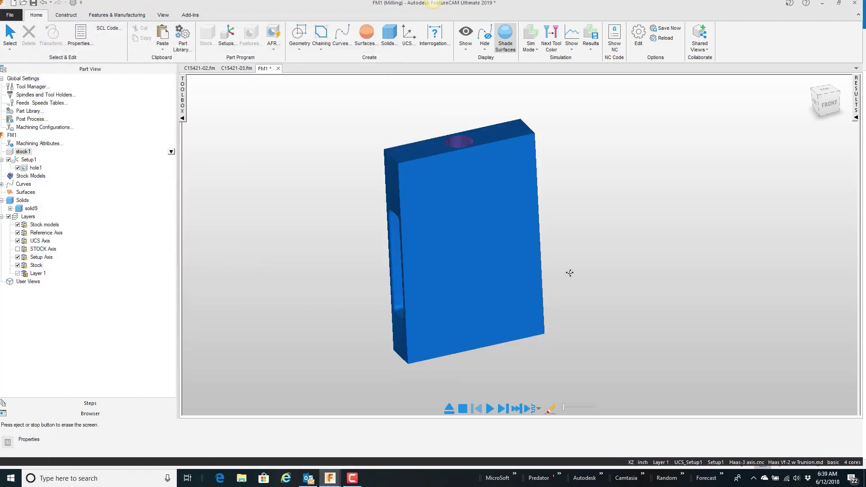
middle_click_drag(570, 272, 666, 212)
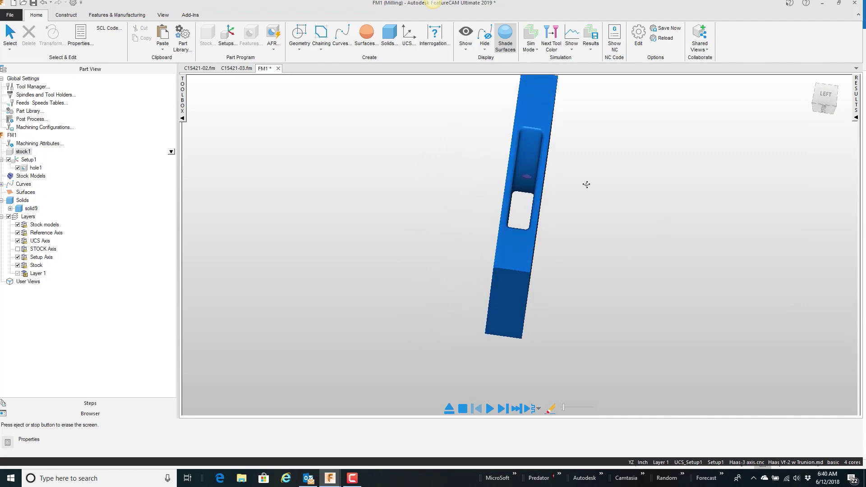
scroll(547, 178, "up", 5)
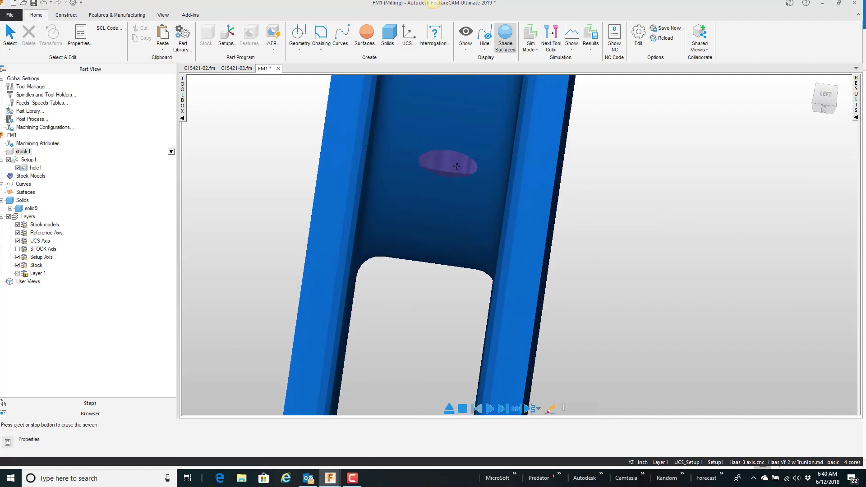
scroll(456, 166, "down", 6)
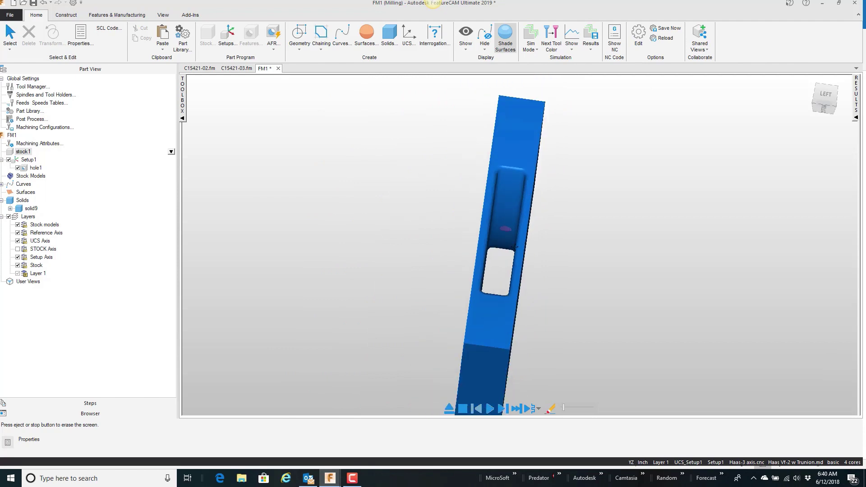
left_click(463, 408)
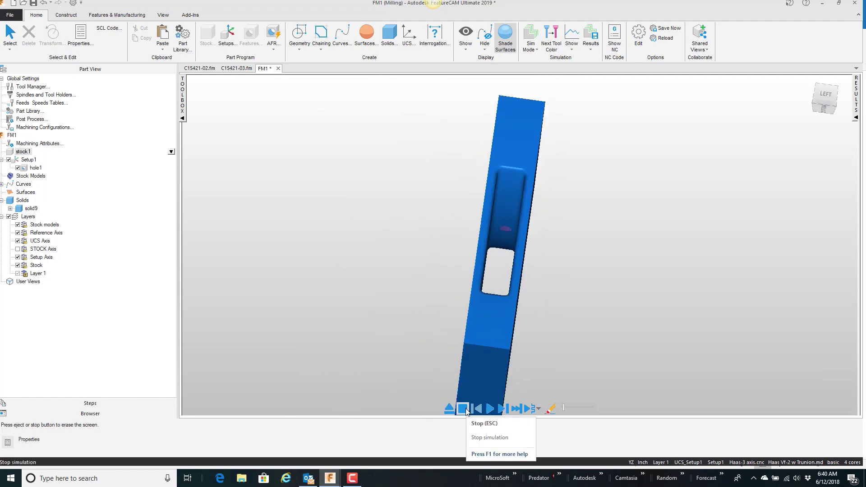
middle_click_drag(504, 306, 405, 268)
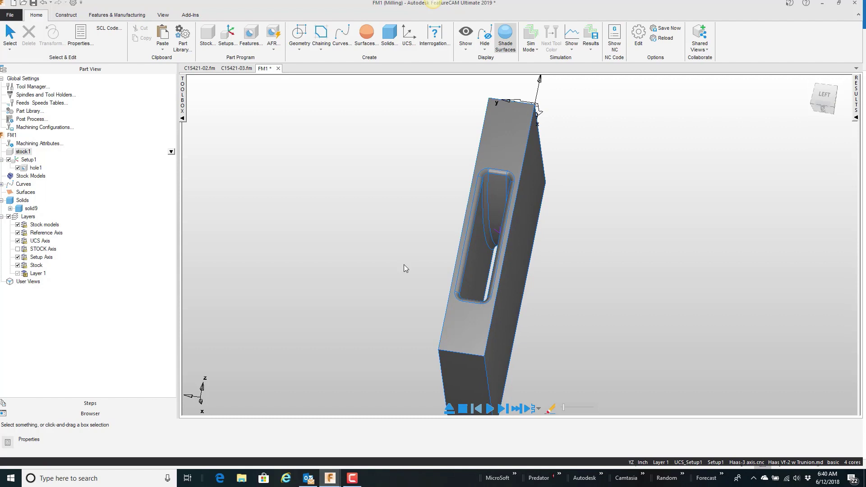
Step: Switch to the Top view and open the Simulation Show display options
right_click(298, 193)
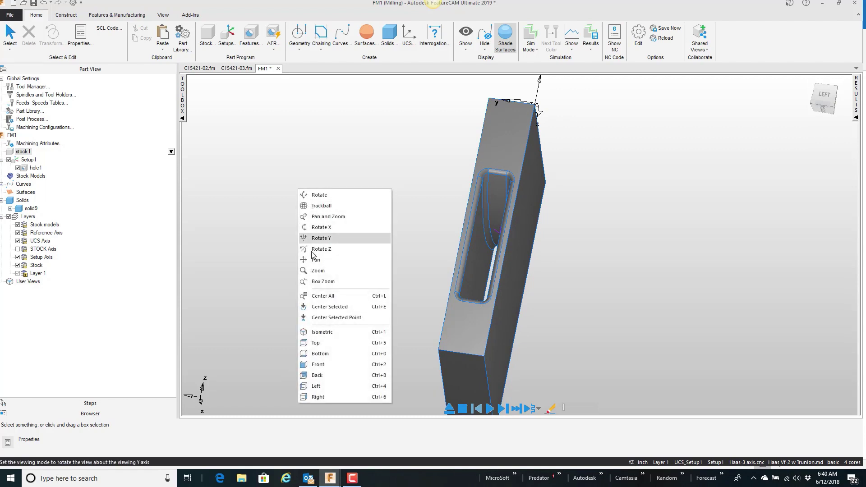
left_click(320, 342)
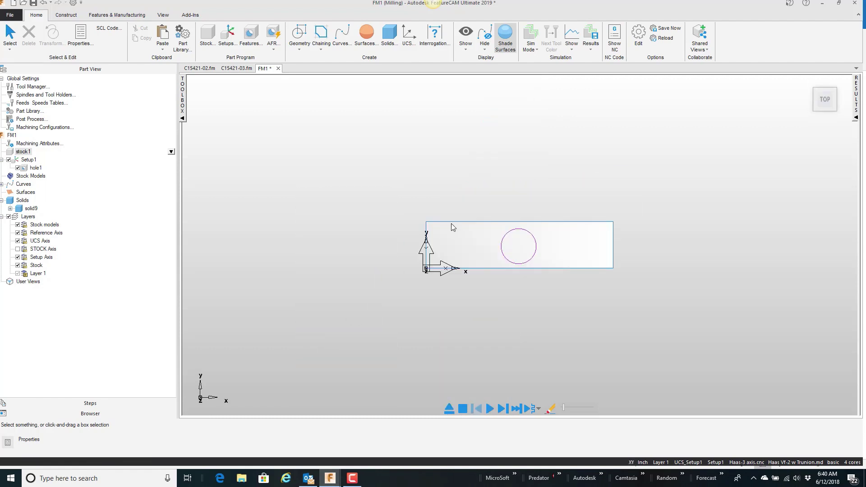
left_click(571, 49)
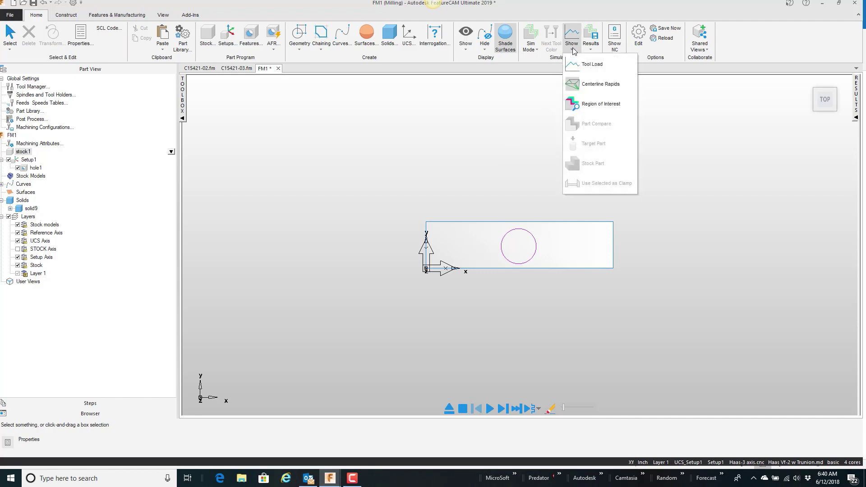
Step: Box the region of interest around hole1 by XYZ location: X 0.5993–1.3910, Y 0.2307–0.5000, Z 0 to −3.0
left_click(575, 107)
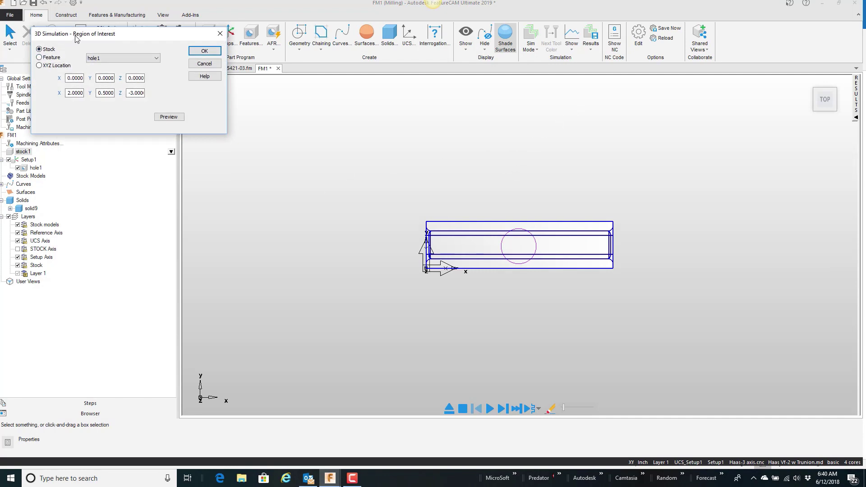
left_click_drag(77, 37, 154, 93)
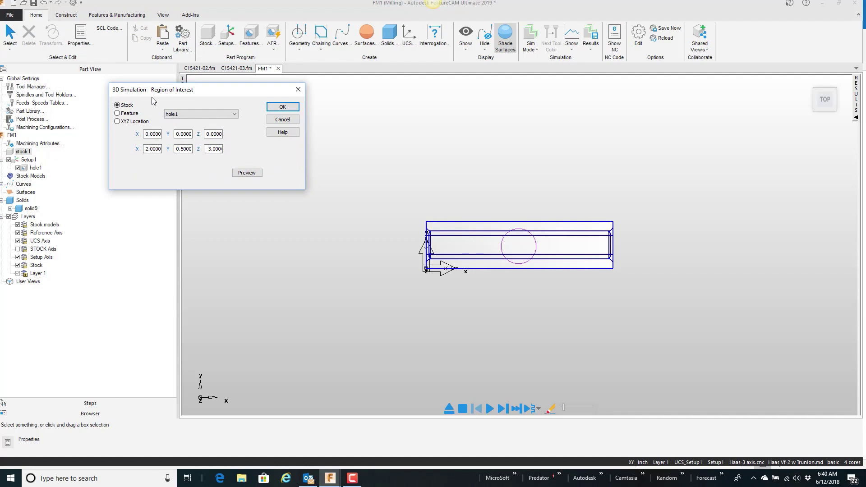
left_click(117, 114)
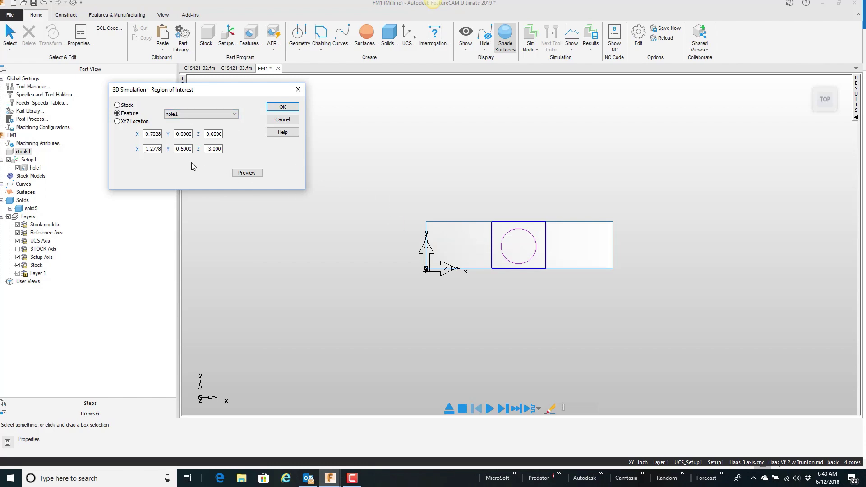
left_click(119, 122)
left_click_drag(482, 201, 557, 248)
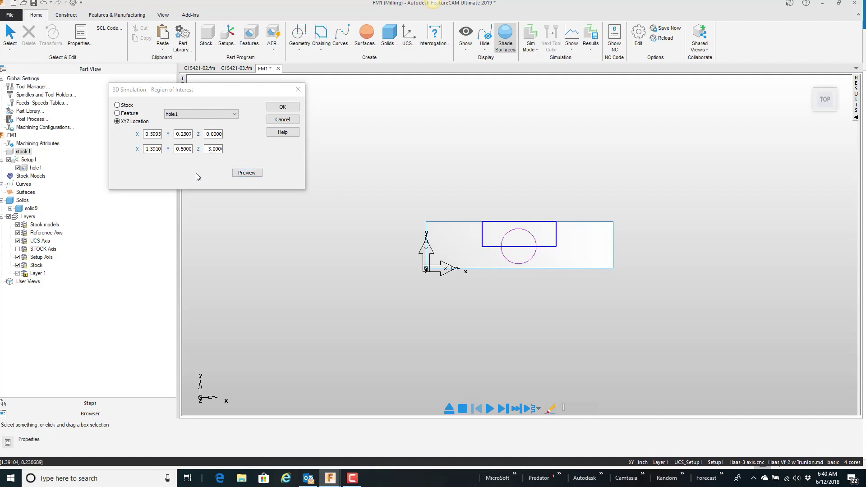
double_click(187, 152)
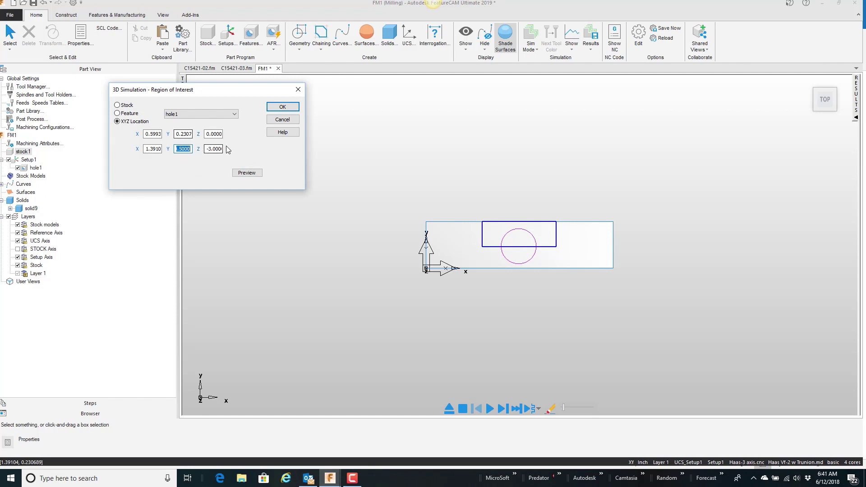
left_click(281, 108)
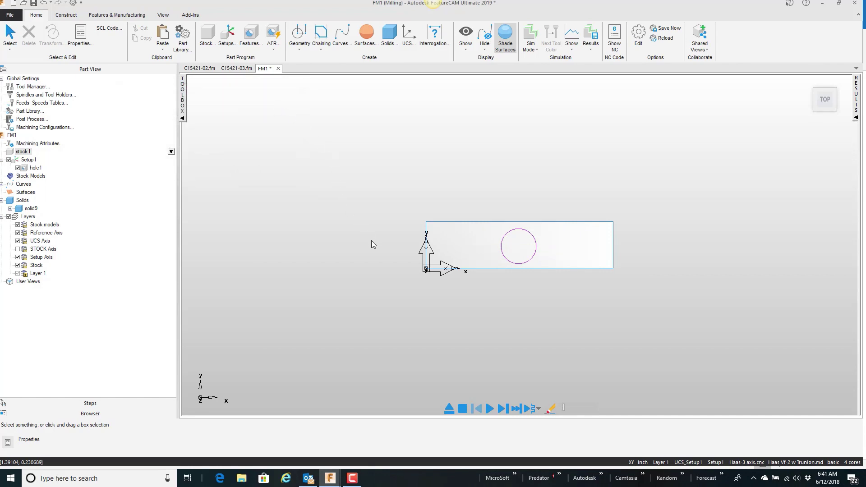
Step: Simulate the drilling and view hole1's cut-away from the front, its tip touching the curved slot
middle_click_drag(371, 244, 407, 160)
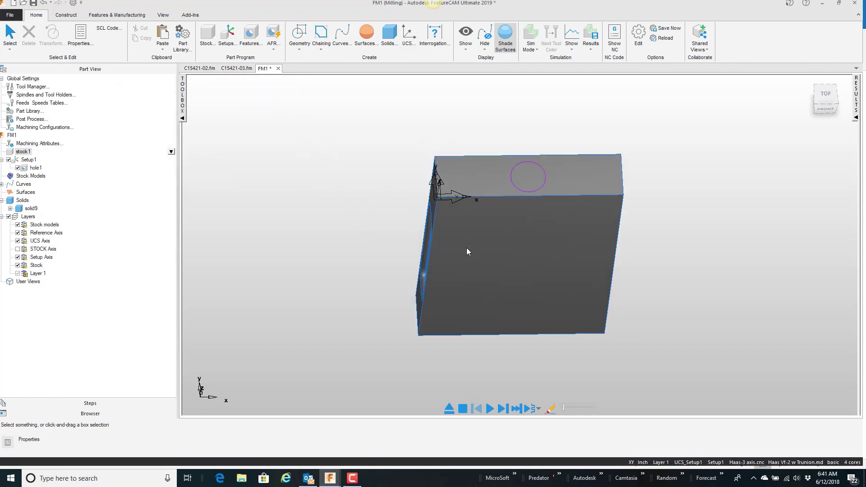
left_click(490, 410)
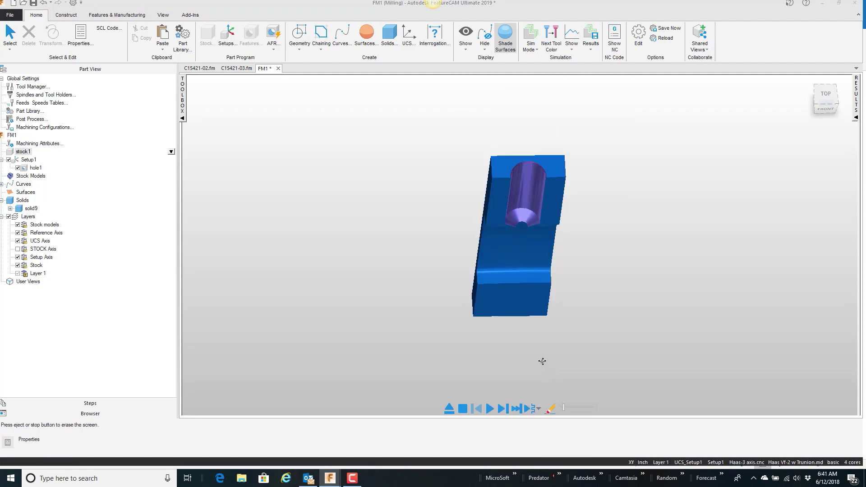
middle_click_drag(542, 361, 540, 321)
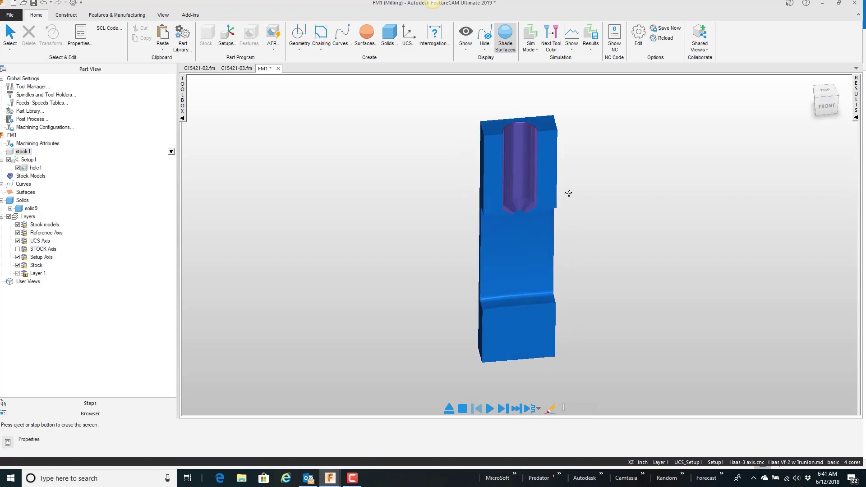
scroll(567, 193, "up", 5)
middle_click_drag(546, 250, 573, 195)
right_click(588, 182)
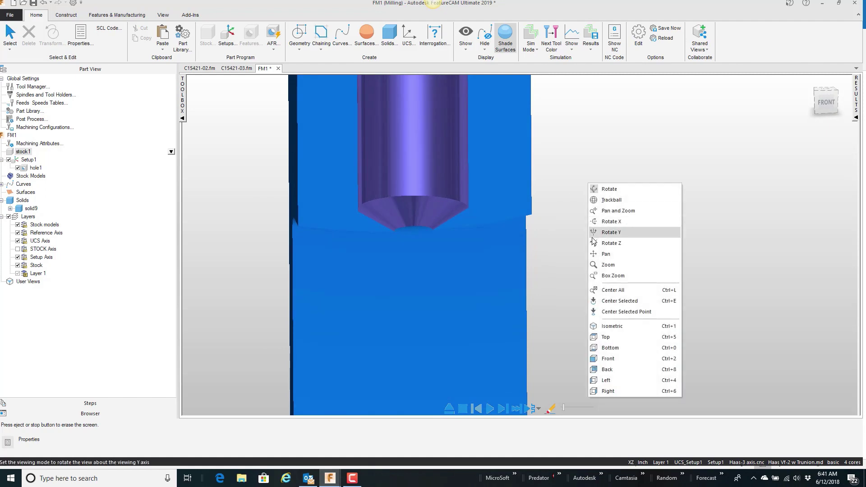
left_click(607, 358)
scroll(534, 204, "up", 4)
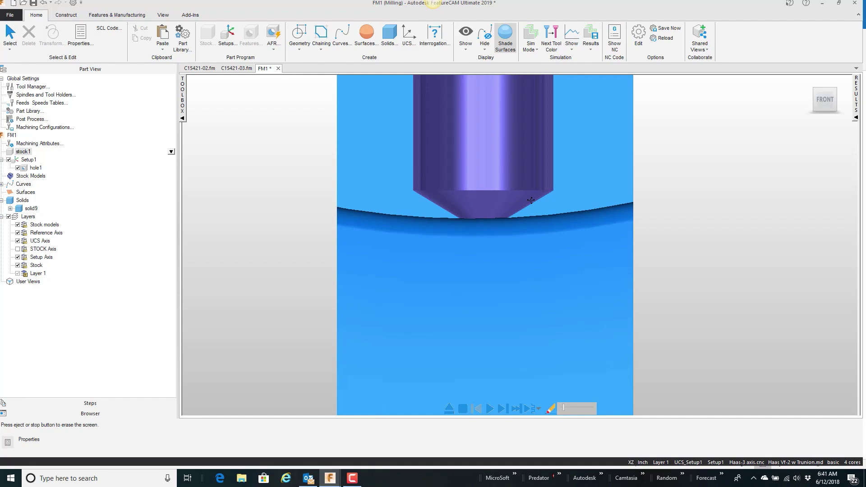
scroll(531, 200, "down", 1)
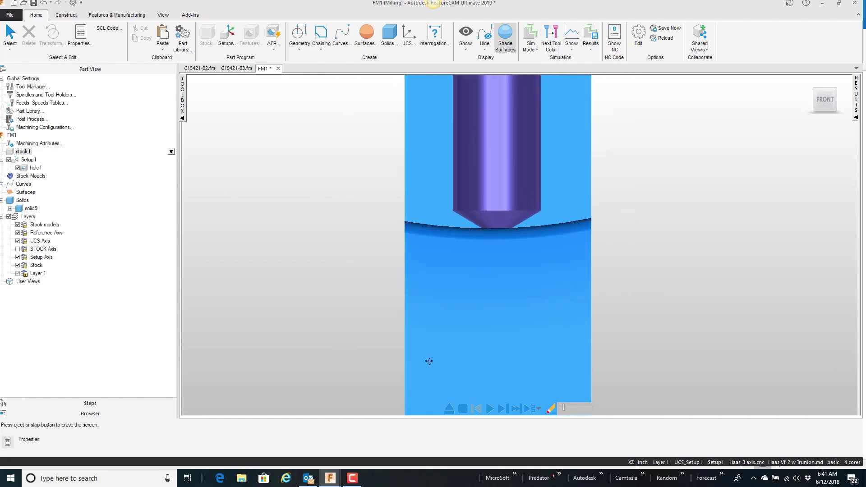
Step: Erase the simulation results and turn off Shade Surfaces for a wireframe view
left_click(462, 408)
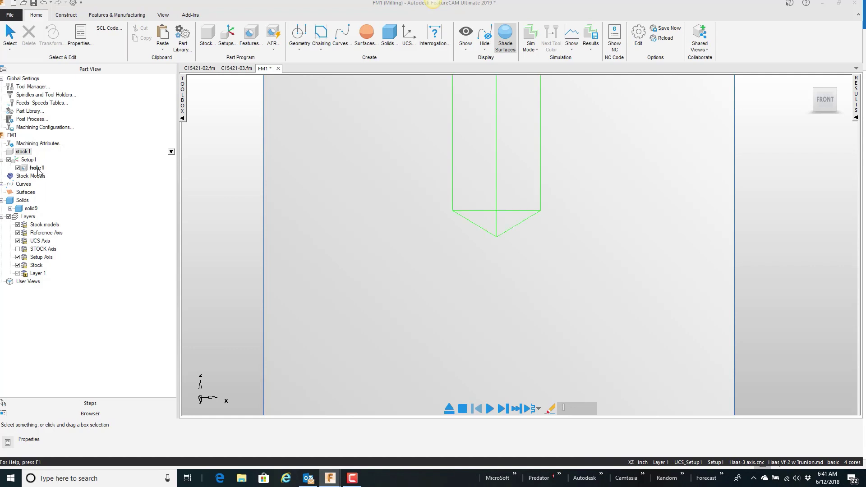
left_click(506, 41)
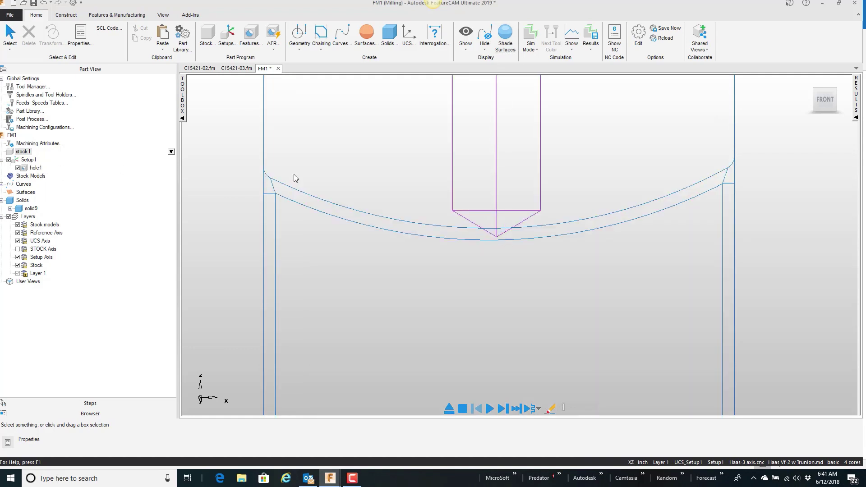
Step: Enter 0.95 as hole1's Depth in its feature properties and apply it
double_click(36, 168)
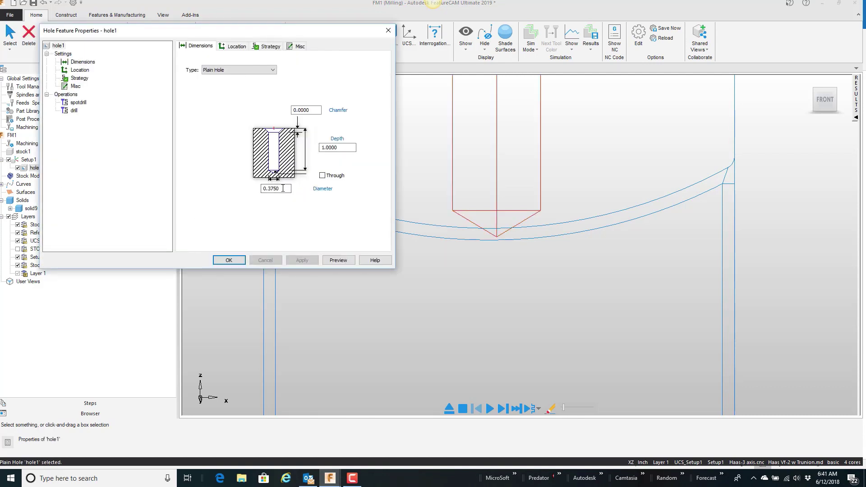
double_click(336, 148)
type(".")
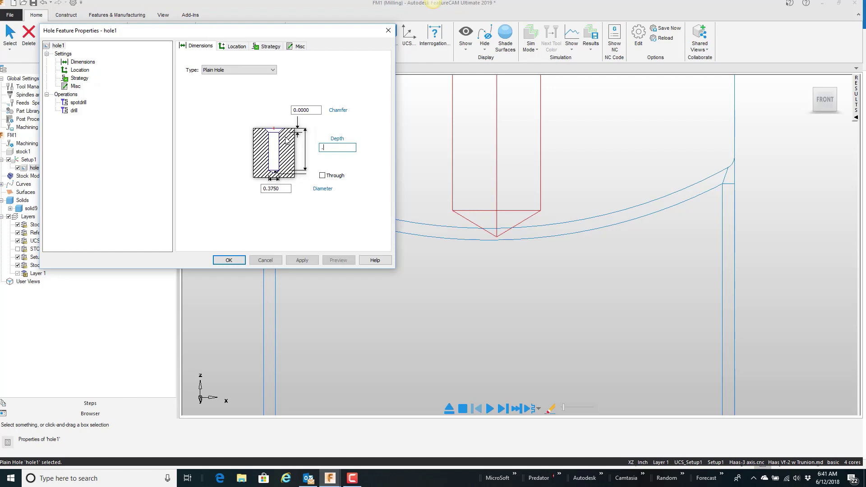
type("9500")
left_click(312, 262)
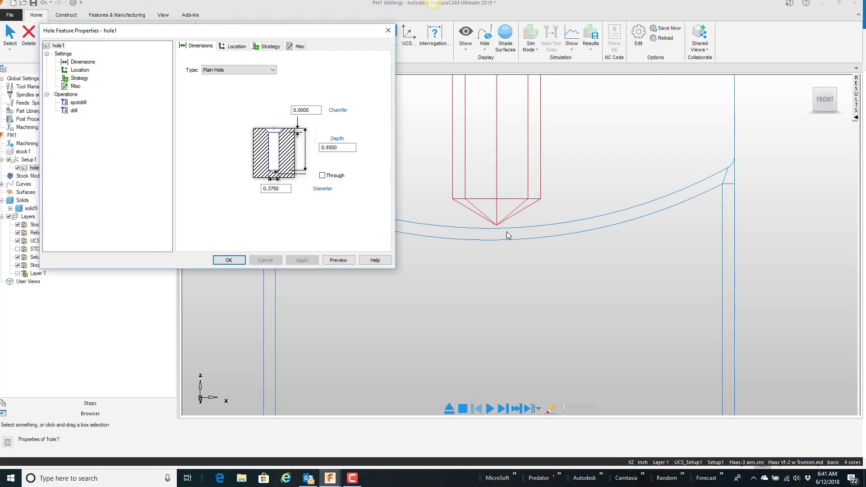
left_click(229, 260)
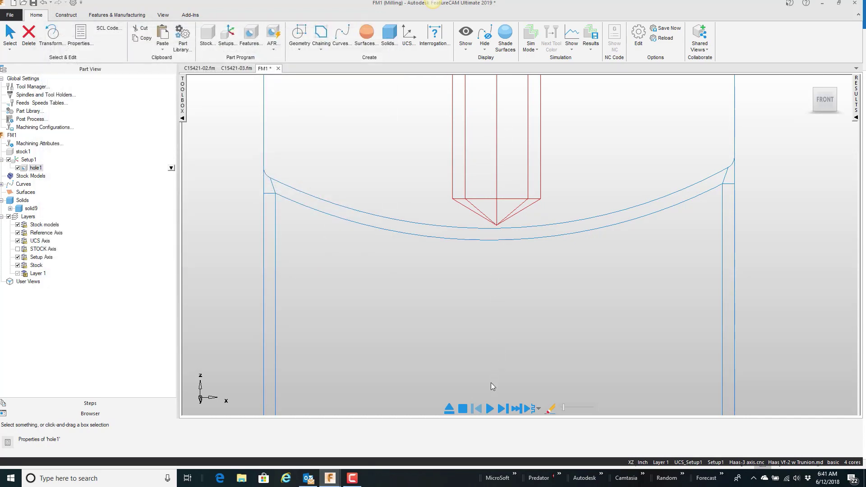
Step: Rerun the simulation and zoom to check the 0.95-deep hole's point clears the slot
left_click(489, 408)
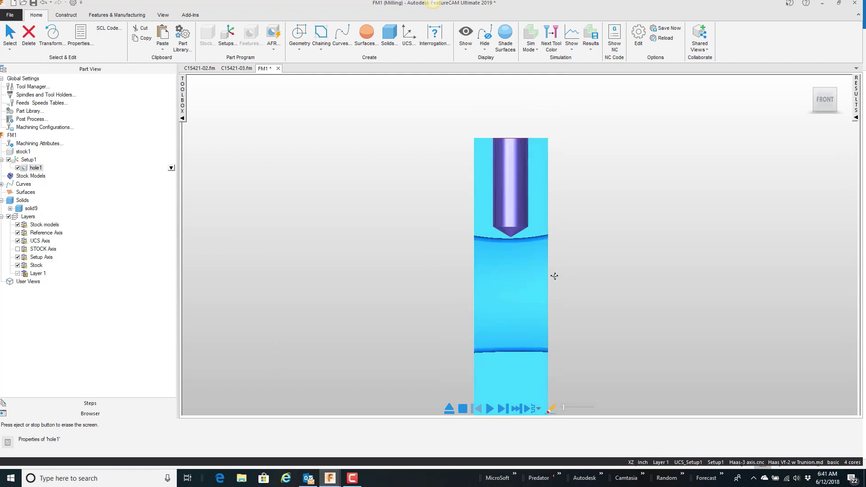
scroll(555, 274, "up", 2)
scroll(526, 210, "down", 2)
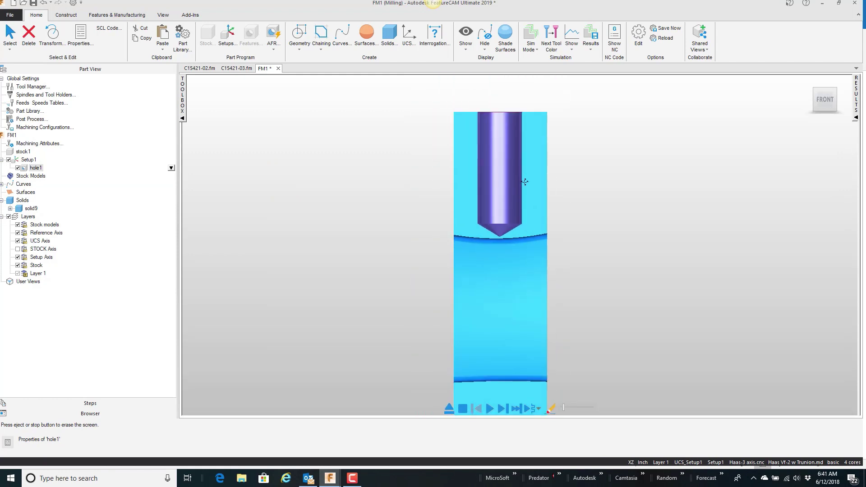